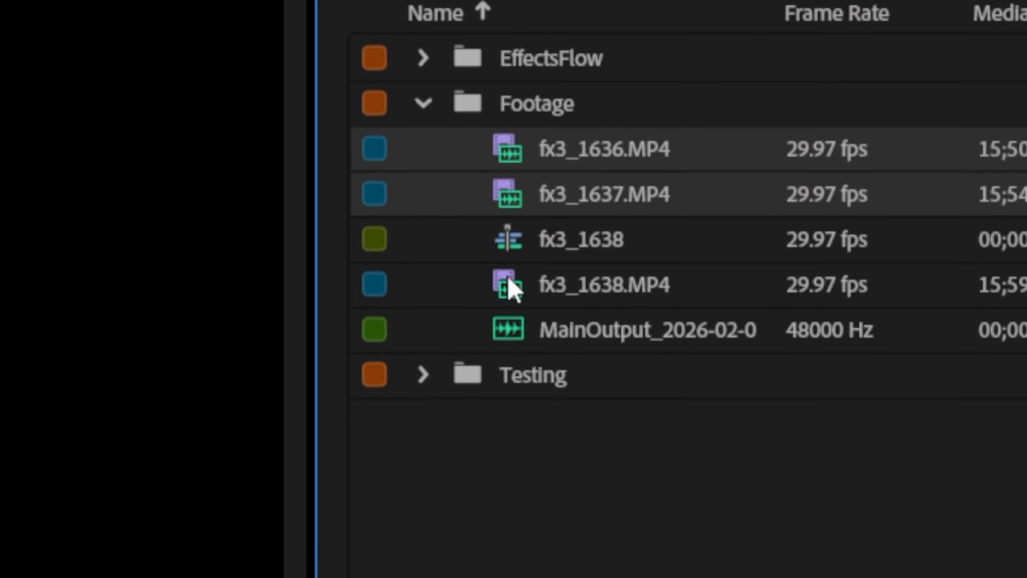
Add fx3_1638.MP4 to the two footage clips already selected in the Footage bin
ctrl+click(509, 284)
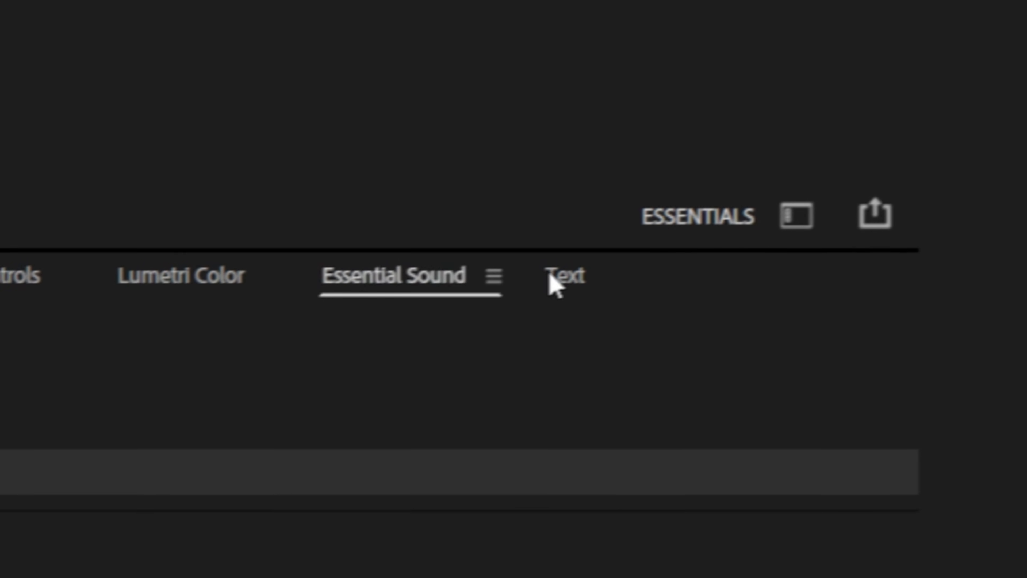
Filter the fx3_1638 transcript by Pauses and delete the found pauses with the Extract option
click(520, 294)
click(514, 284)
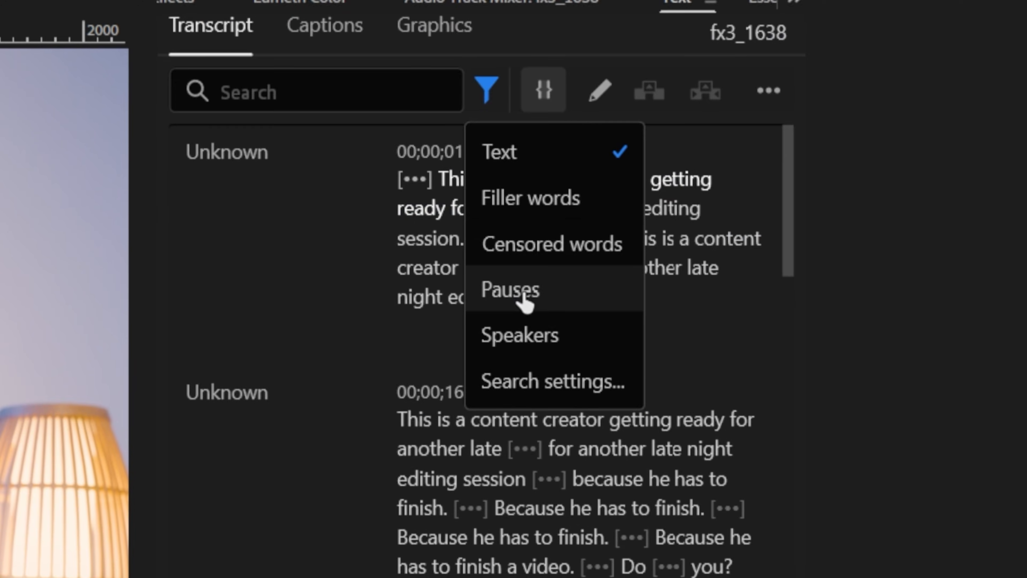
click(555, 492)
click(445, 346)
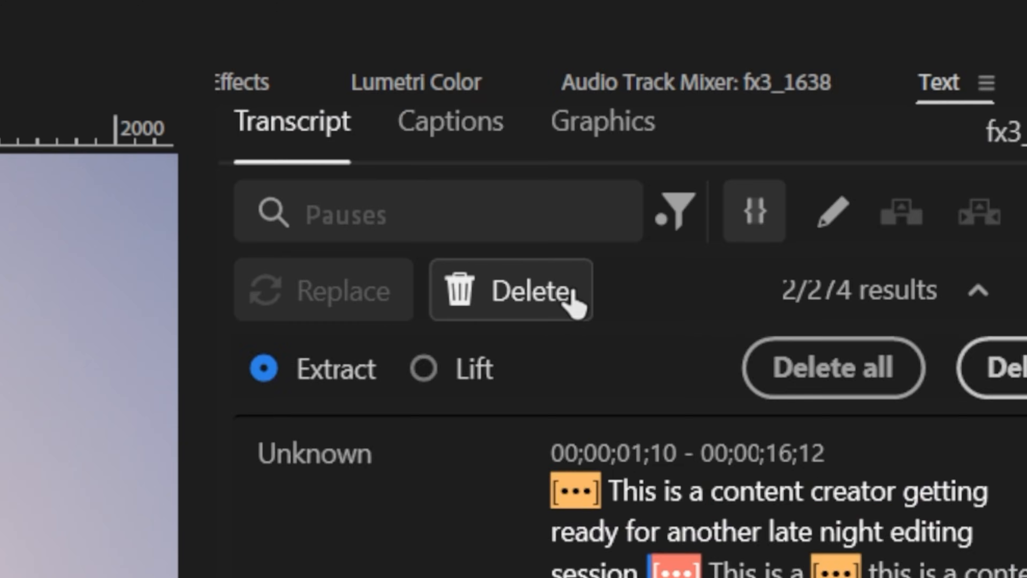
click(457, 286)
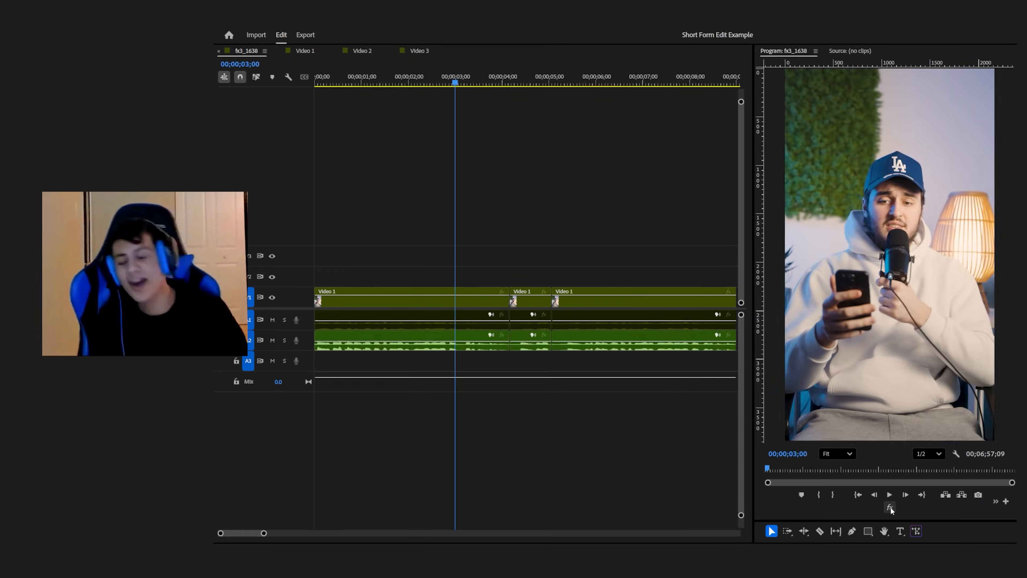
Select and remove the groups of unwanted takes across the video and audio tracks of the fx3_1638 sequence
drag(478, 263, 515, 352)
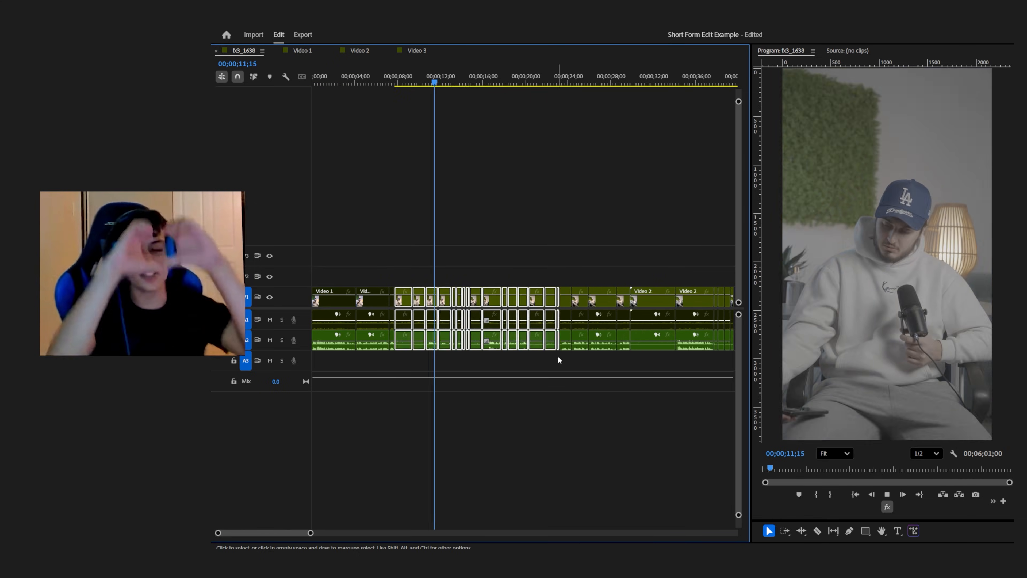
drag(482, 281, 631, 359)
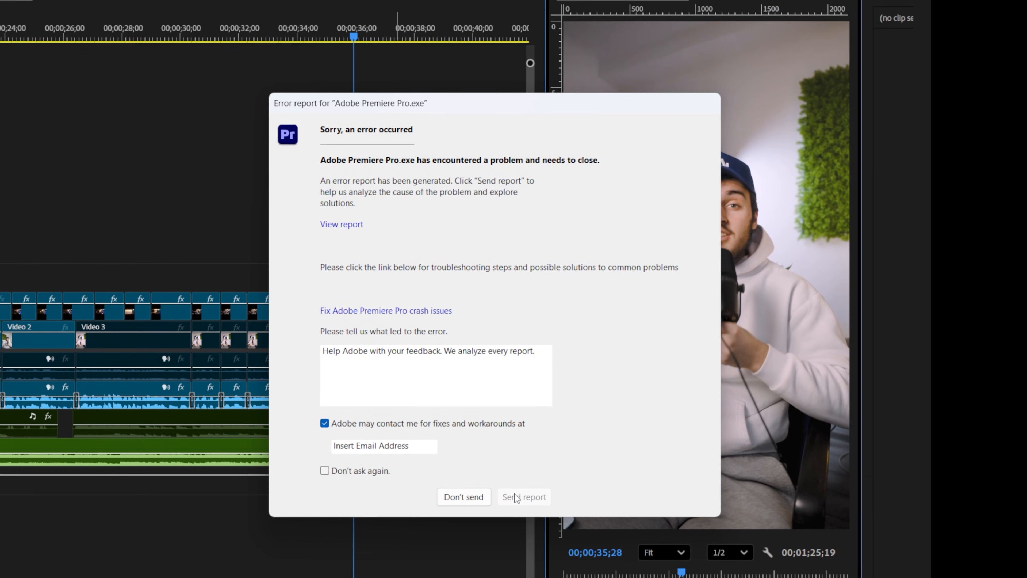
Begin a feedback comment in the crash report with "Thank"
click(449, 402)
text(Thank)
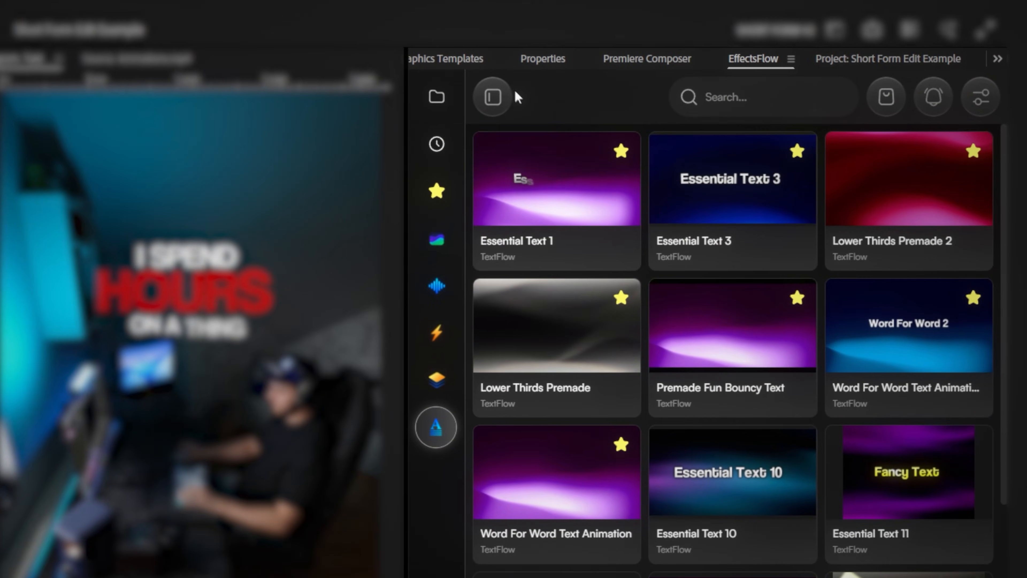
Expand the EffectsFlow categories, choose Word For Word Text Animation from TextFlow and review its text and animation settings
click(505, 95)
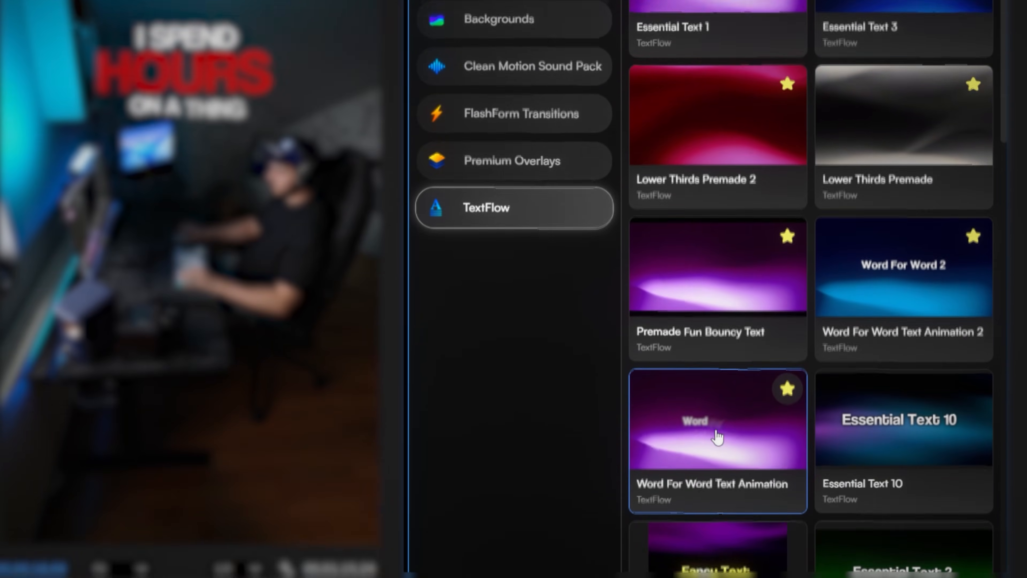
click(718, 238)
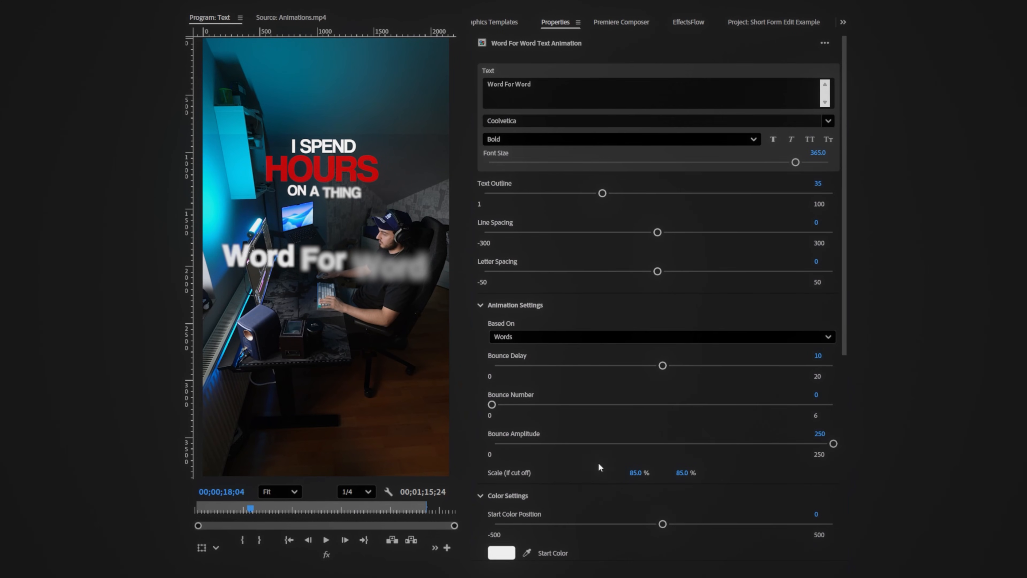
scroll(571, 339, down, 3)
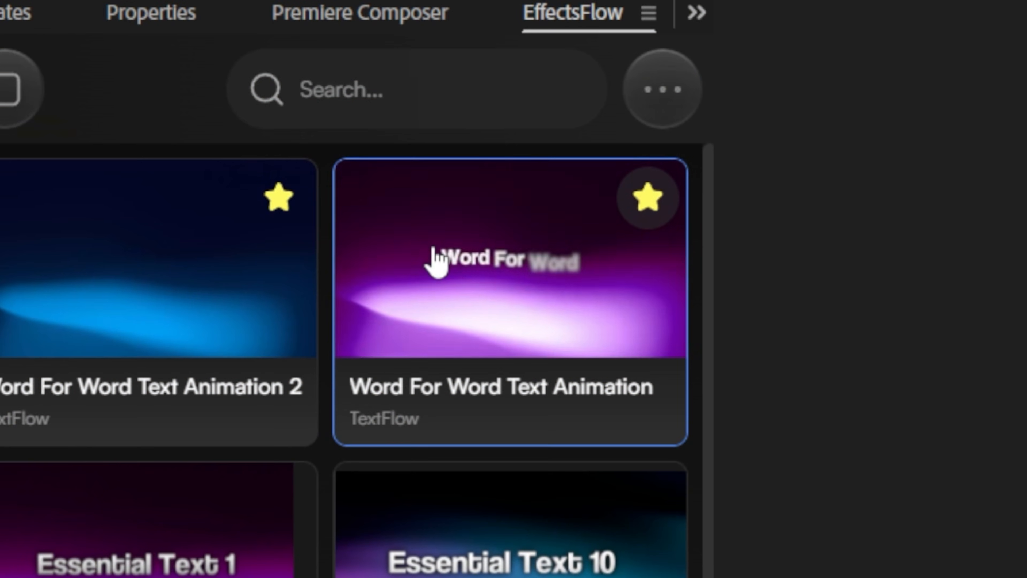
Add Word For Word Text Animation and Word For Word Text Animation 2 titles to the edit and enter the title text
click(418, 252)
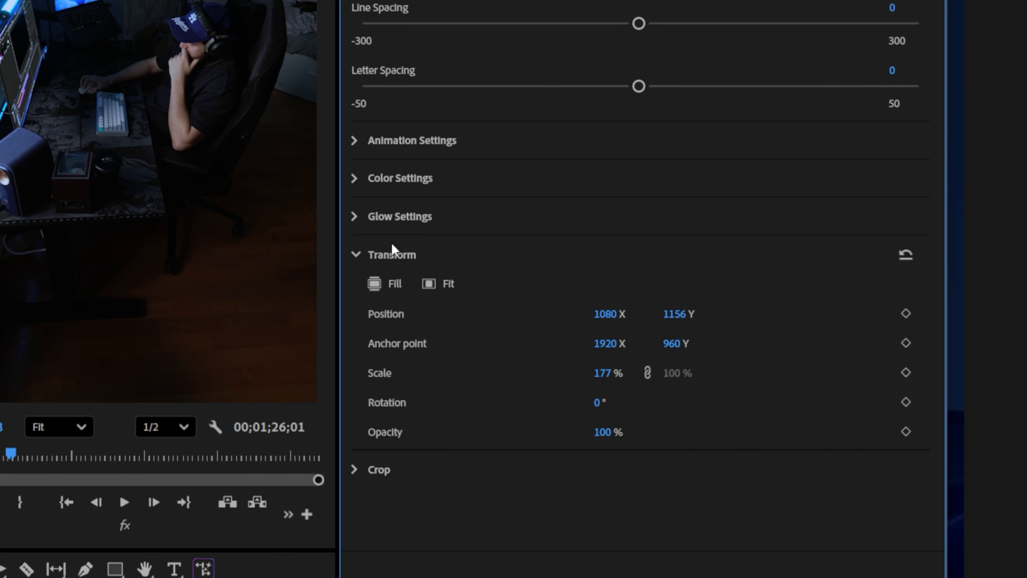
click(401, 267)
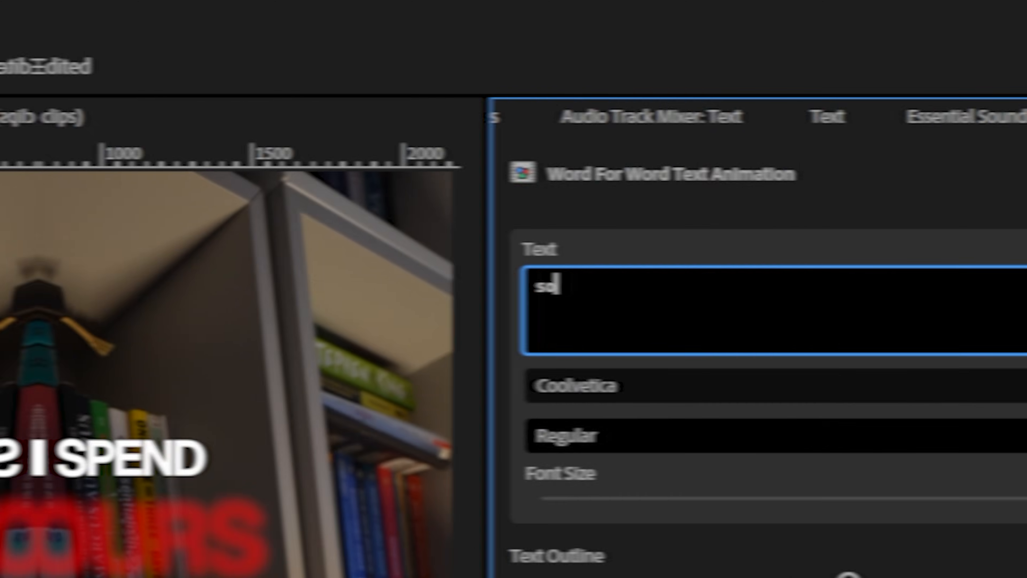
text(lt)
click(475, 281)
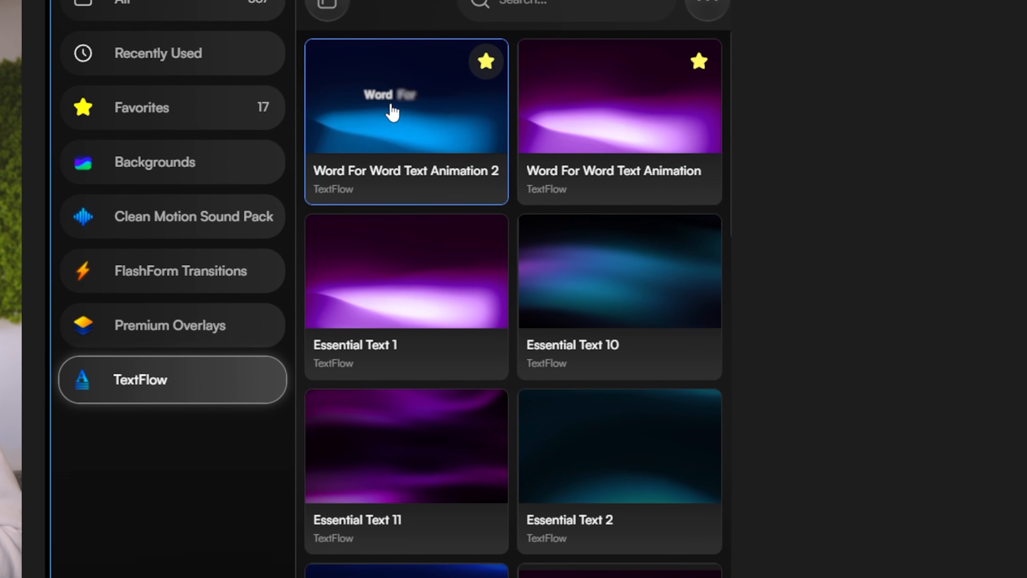
click(413, 484)
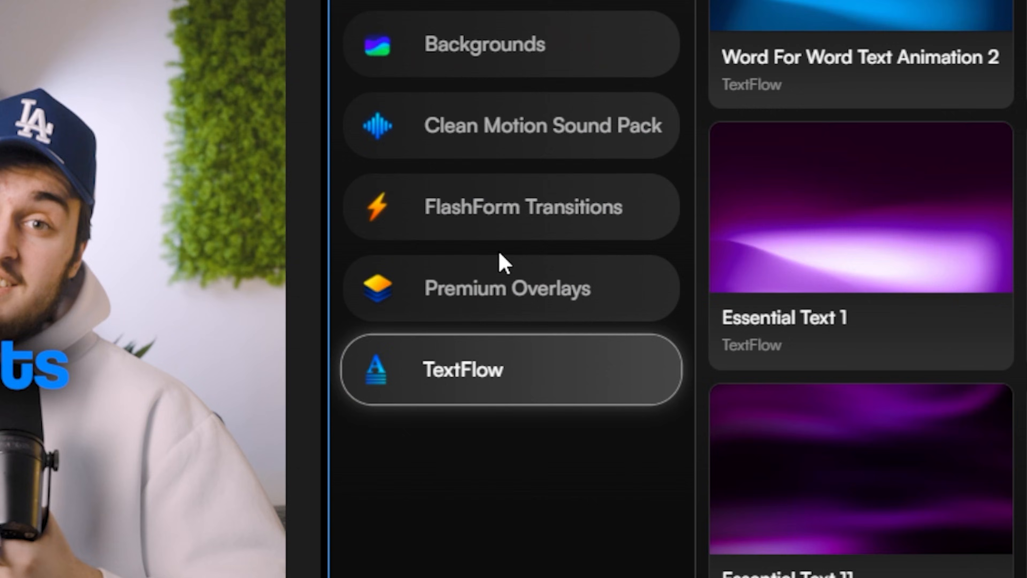
Add the Customizable Comment CTA from Premium Overlays and set its text to "Assets"
click(493, 291)
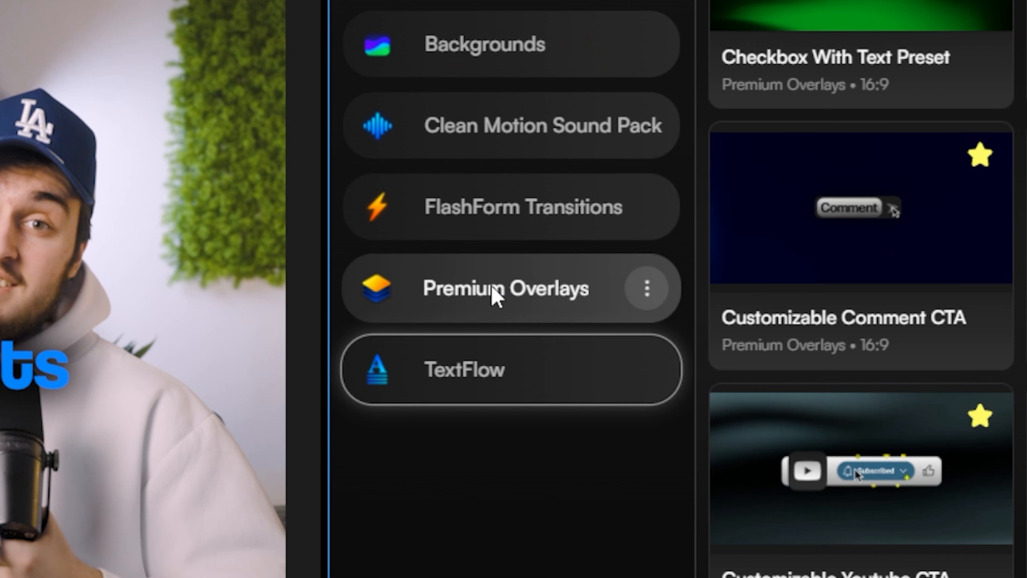
click(863, 210)
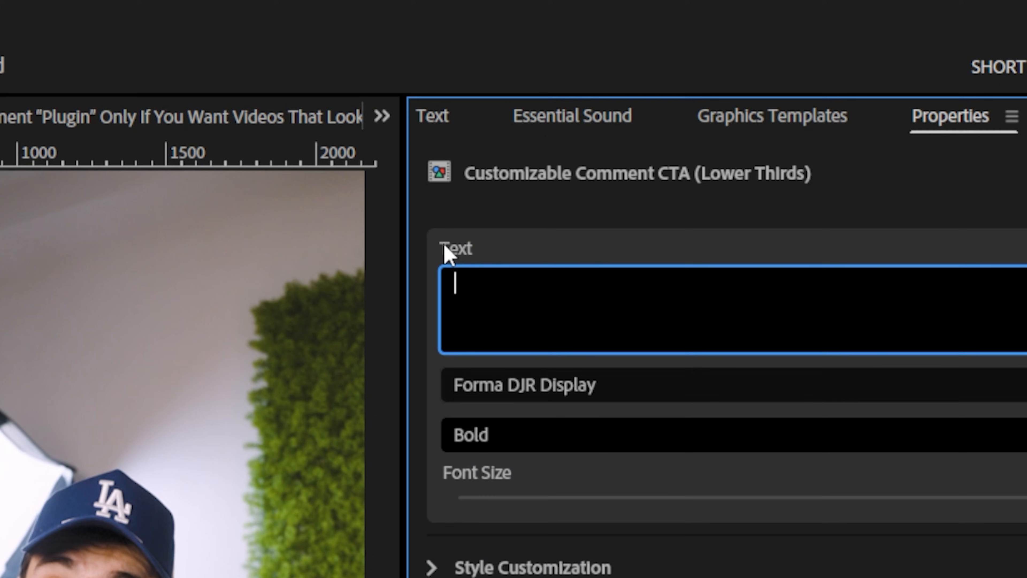
text(Asse)
text(ts)
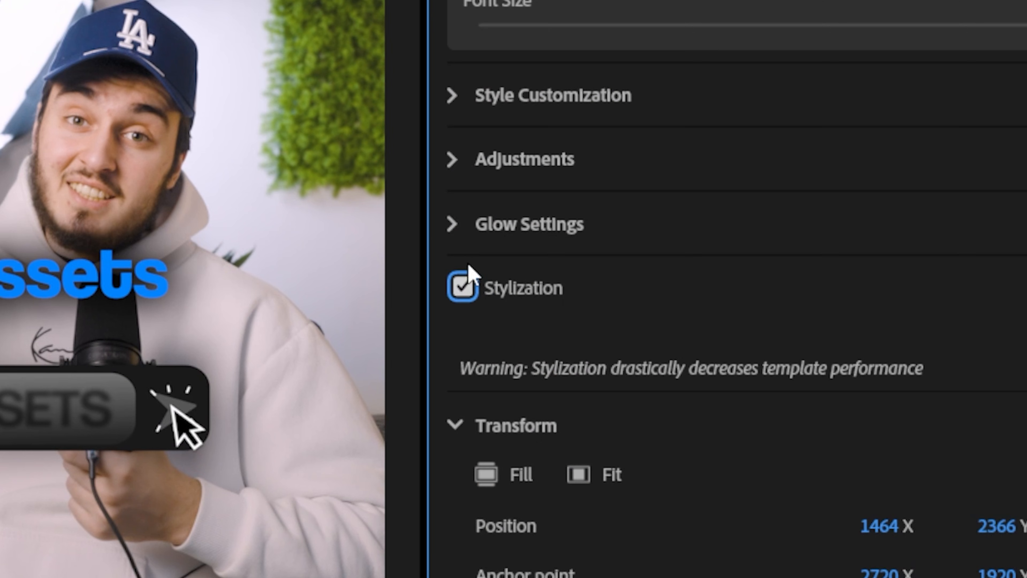
Change the Cursor Style in the Comment CTA's Style Customization settings
click(453, 96)
click(553, 184)
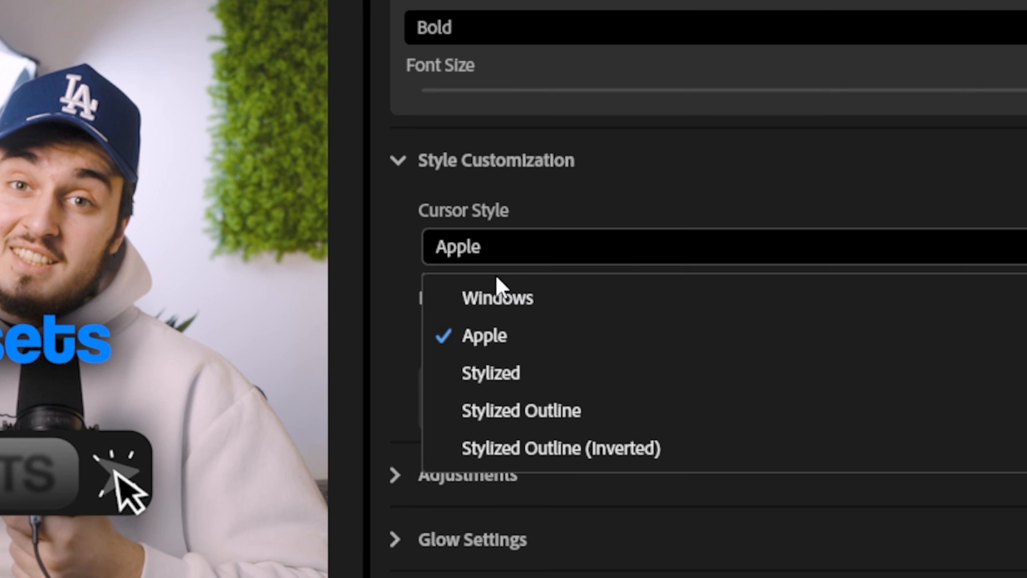
click(542, 271)
click(568, 271)
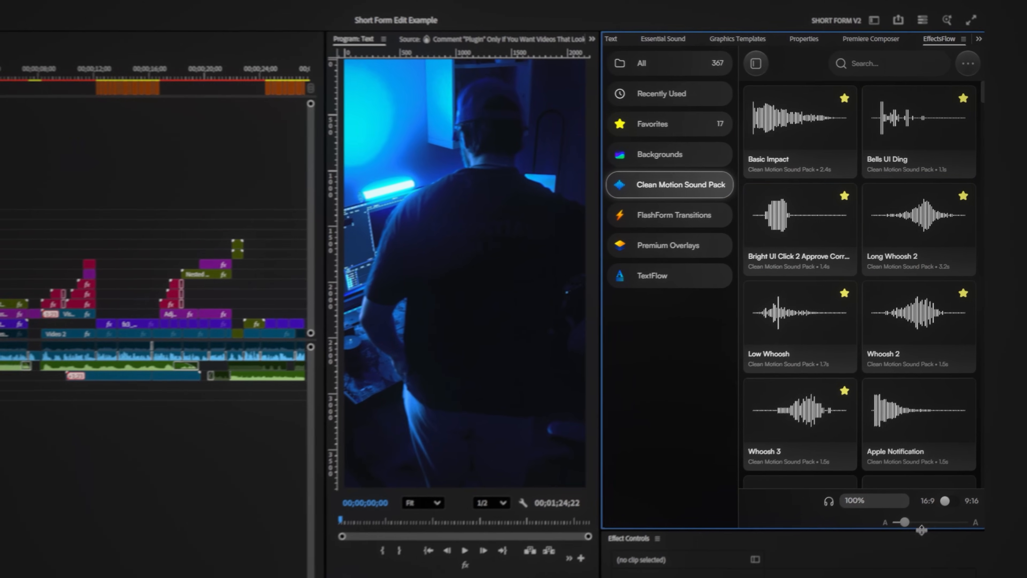
Browse the Clean Motion Sound Pack with smaller thumbnails and search it for "whoosh"
drag(949, 468, 943, 468)
scroll(858, 356, down, 15)
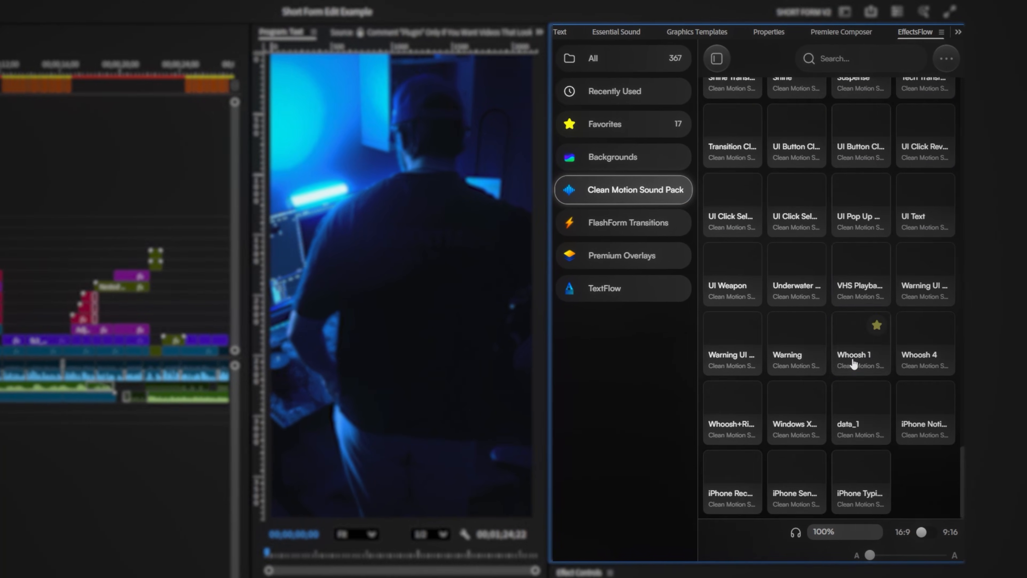
scroll(849, 360, up, 15)
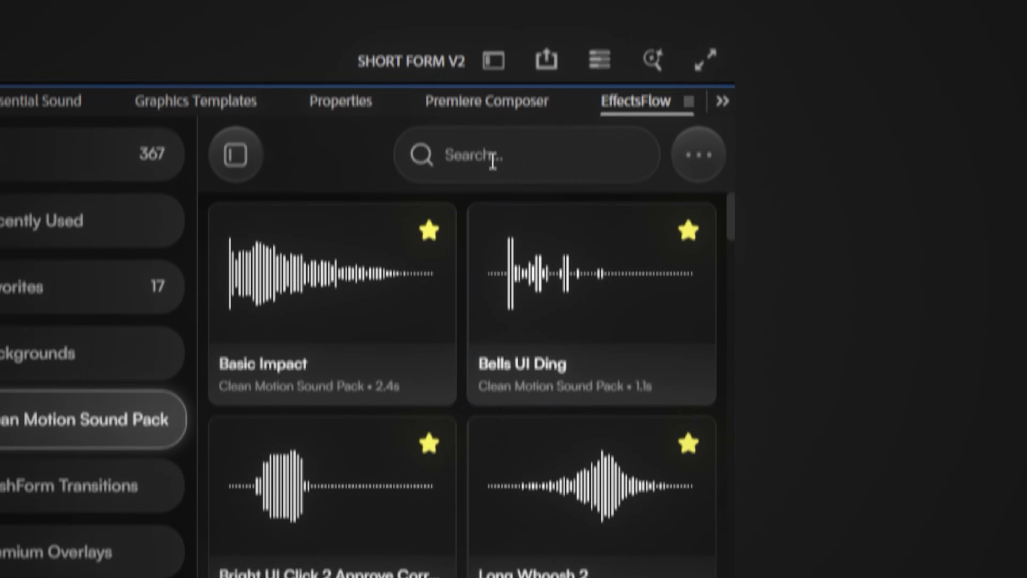
click(836, 59)
text(whoosh)
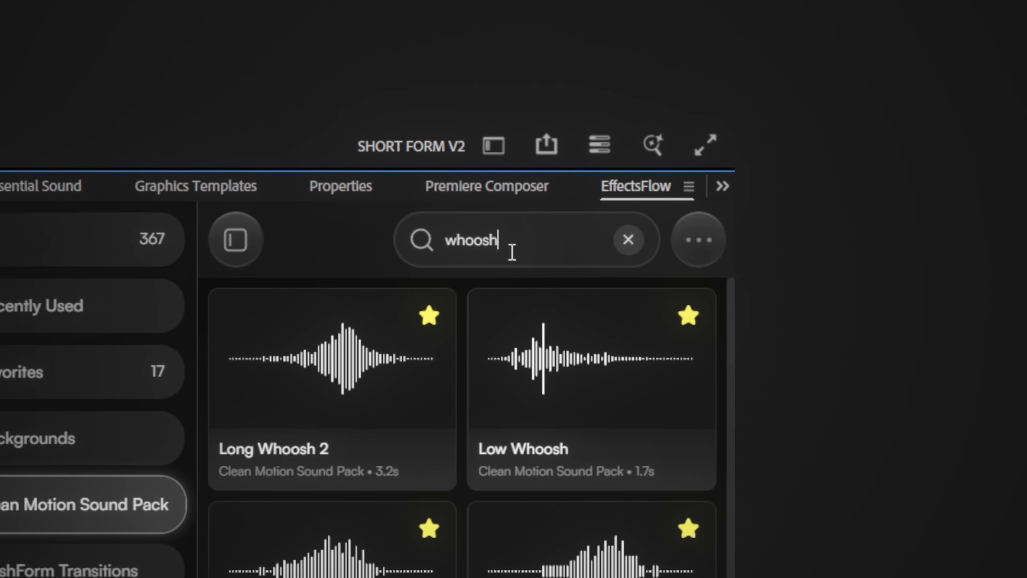
Place whoosh, Keyboard Keys and other sound effects from the pack on the timeline's audio tracks beneath the matching visuals
drag(621, 569, 596, 274)
drag(566, 283, 447, 295)
drag(631, 300, 513, 290)
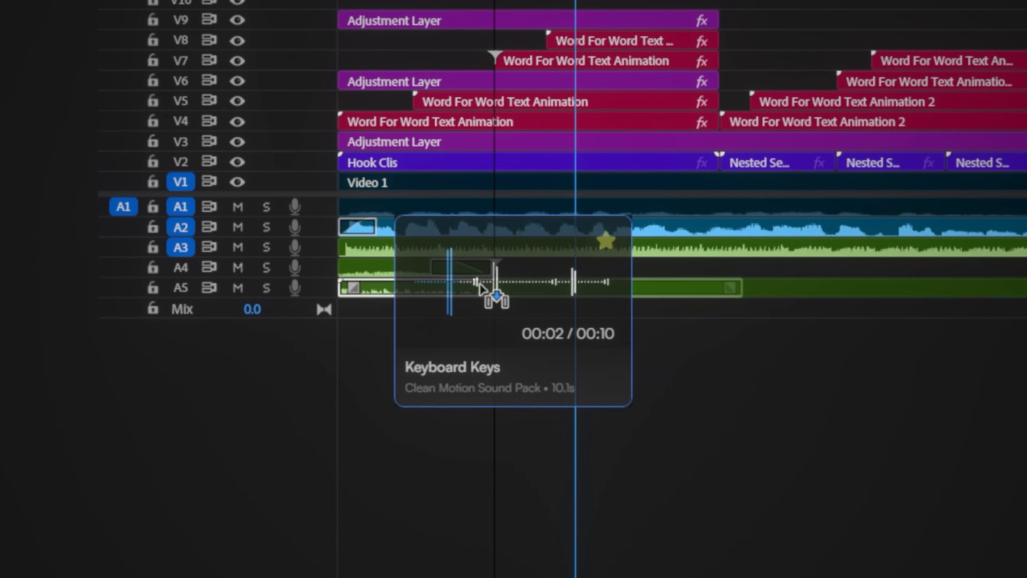
drag(809, 320, 685, 309)
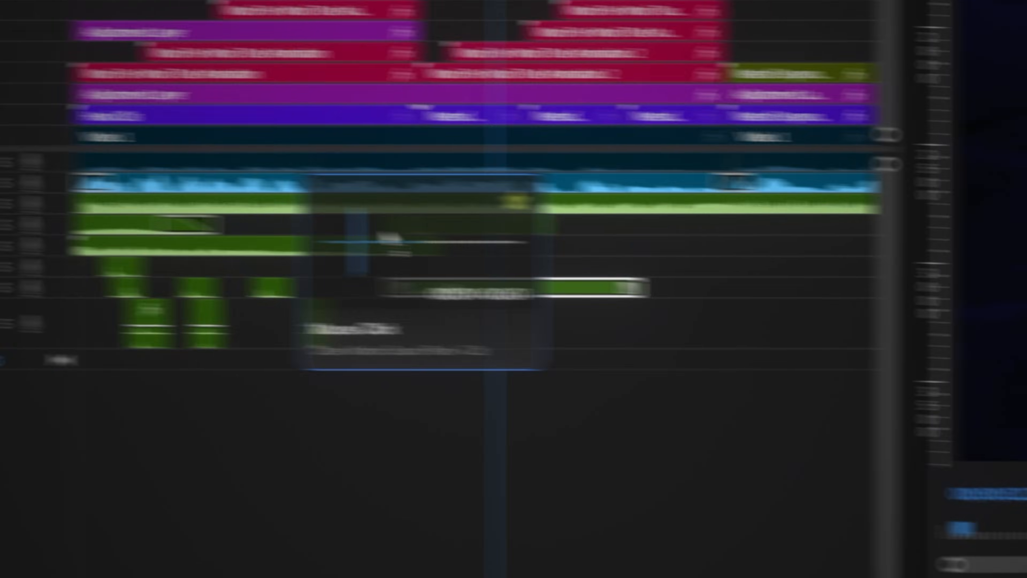
drag(397, 243, 546, 290)
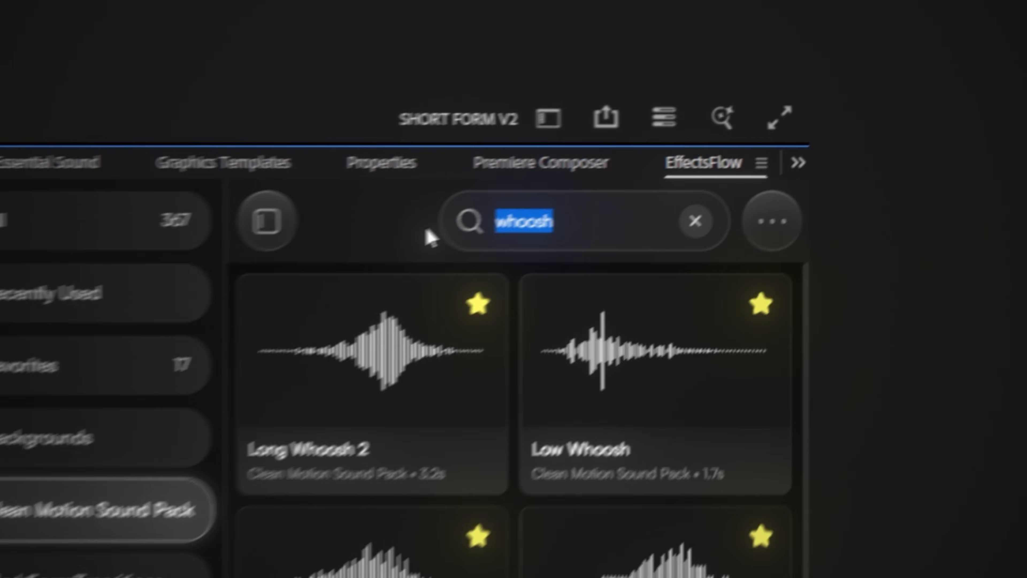
Search the sound pack for "number" and position a counting-numbers sound effect on the timeline's audio tracks
text(number)
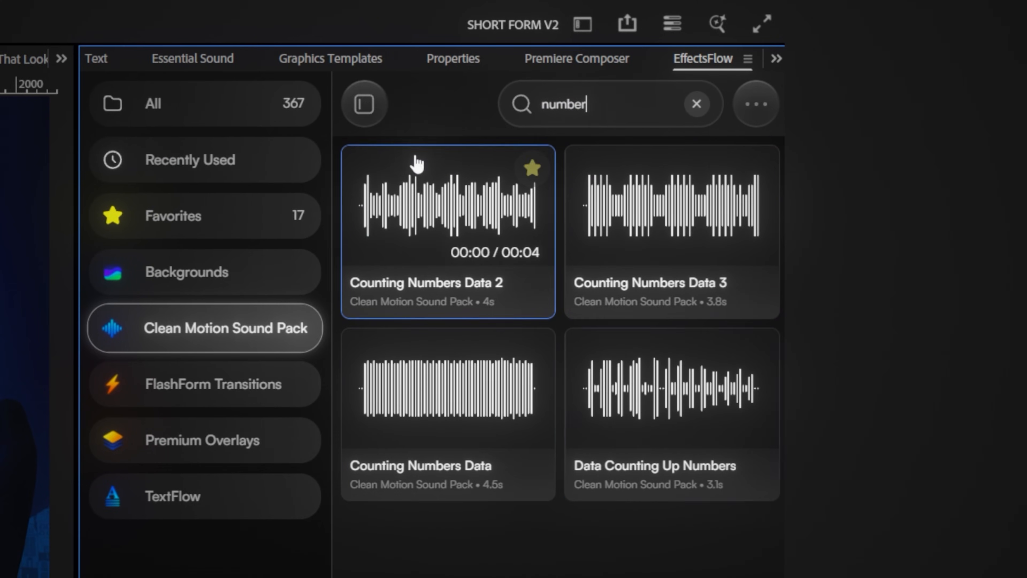
click(423, 204)
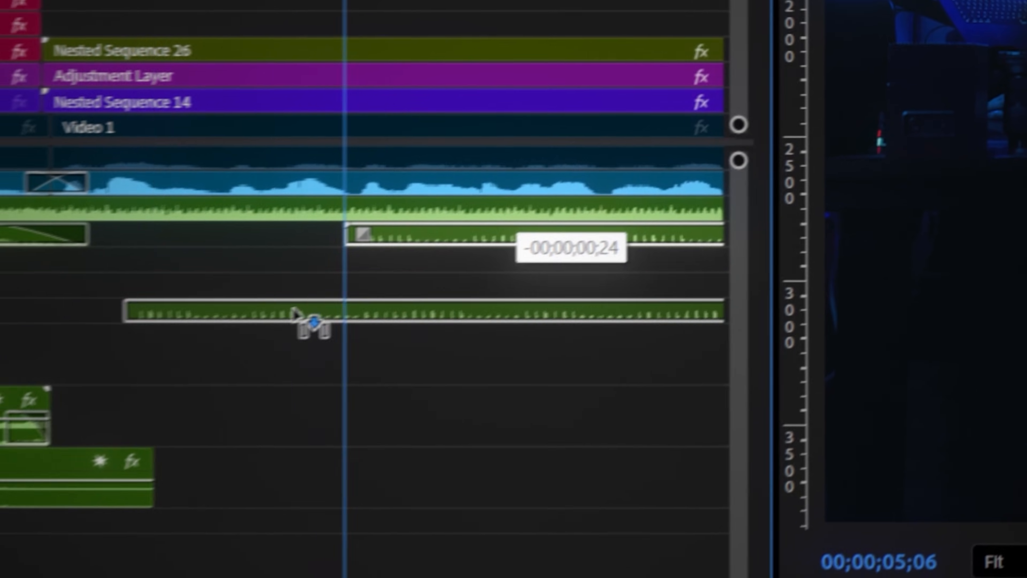
drag(321, 314, 242, 310)
drag(383, 298, 389, 299)
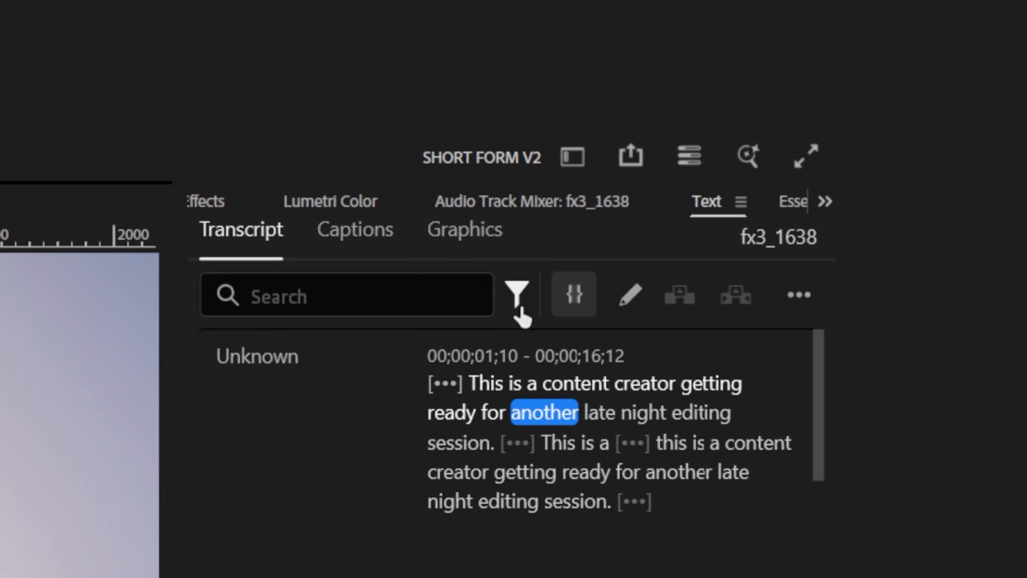
Find all pauses in the fx3_1638 transcript and extract them from the sequence
click(519, 295)
click(537, 473)
click(401, 153)
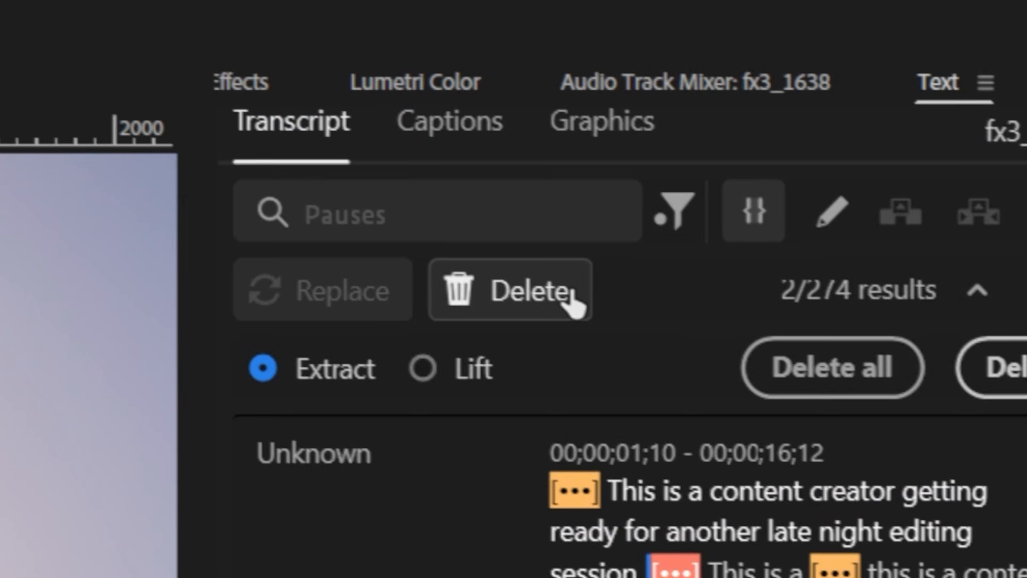
click(542, 204)
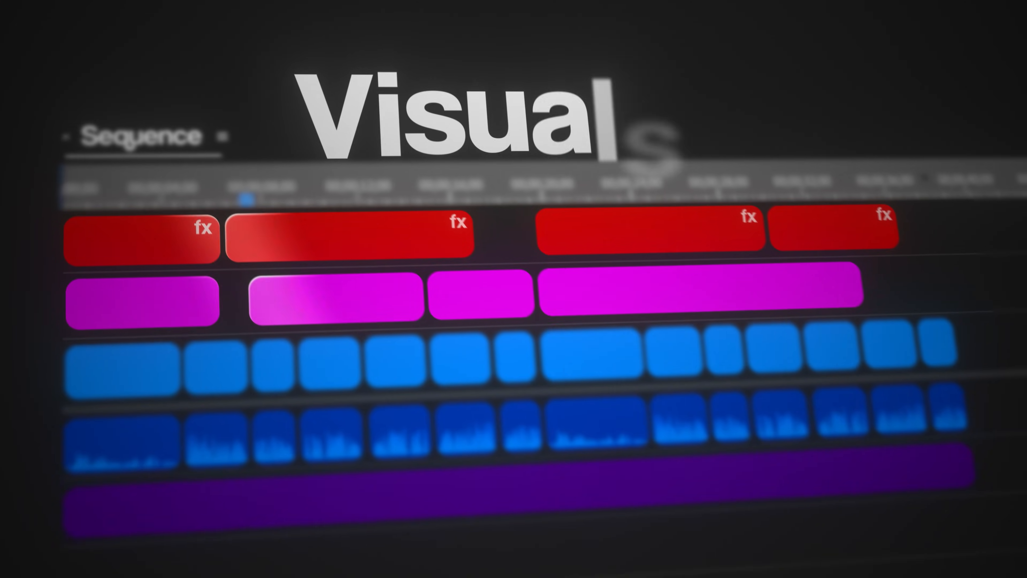
Choose the Word For Word Text Animation template in TextFlow and look through its animation, color and glow settings
click(696, 287)
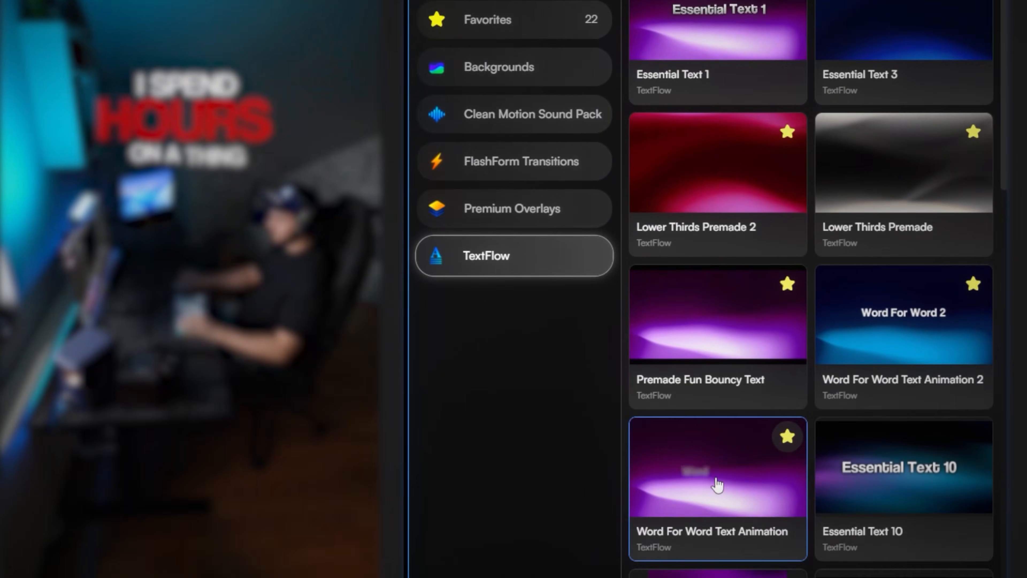
click(717, 484)
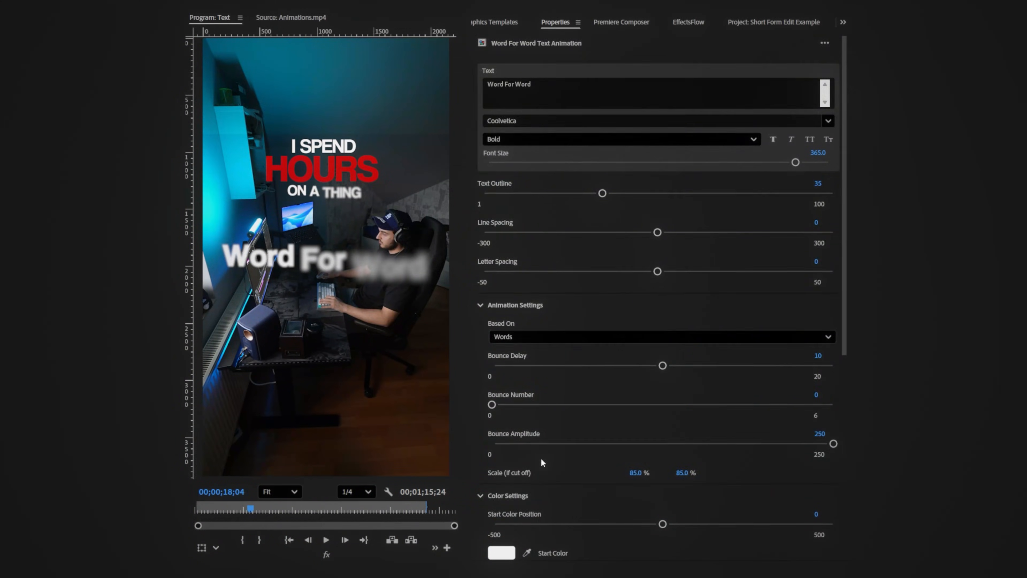
scroll(541, 459, down, 3)
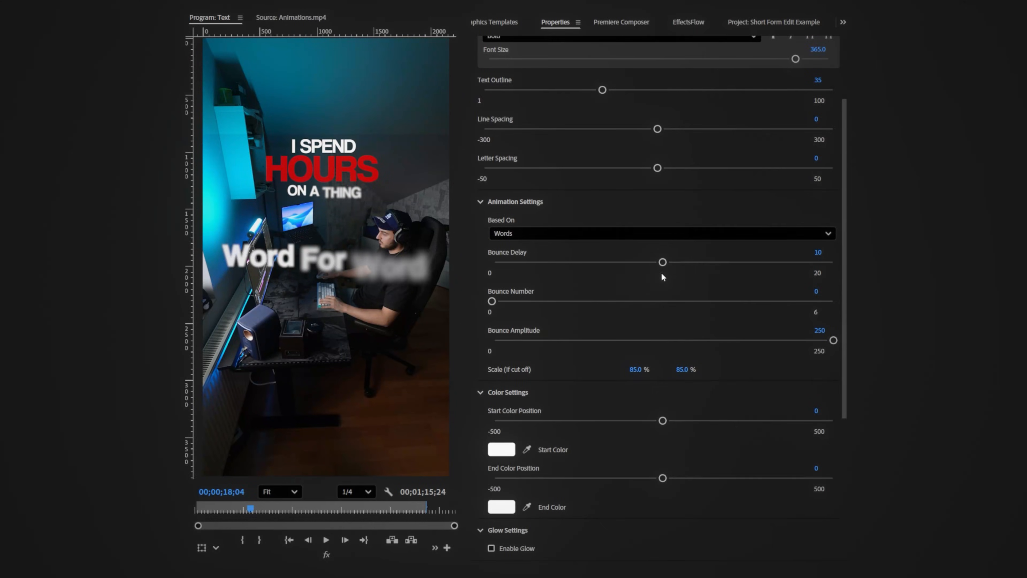